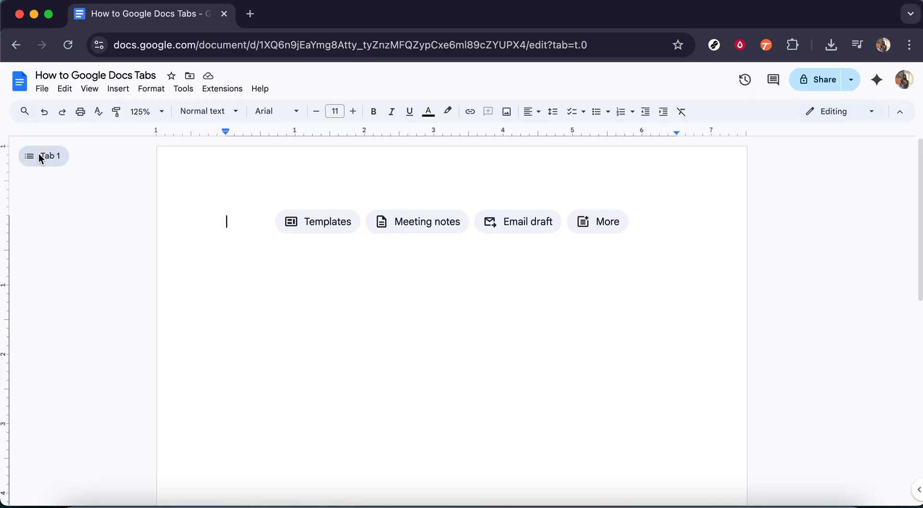
- Show the Document tabs sidebar and add a new Tab 2 under Tab 1
{"action": "left_click", "coordinate": [40, 156]}
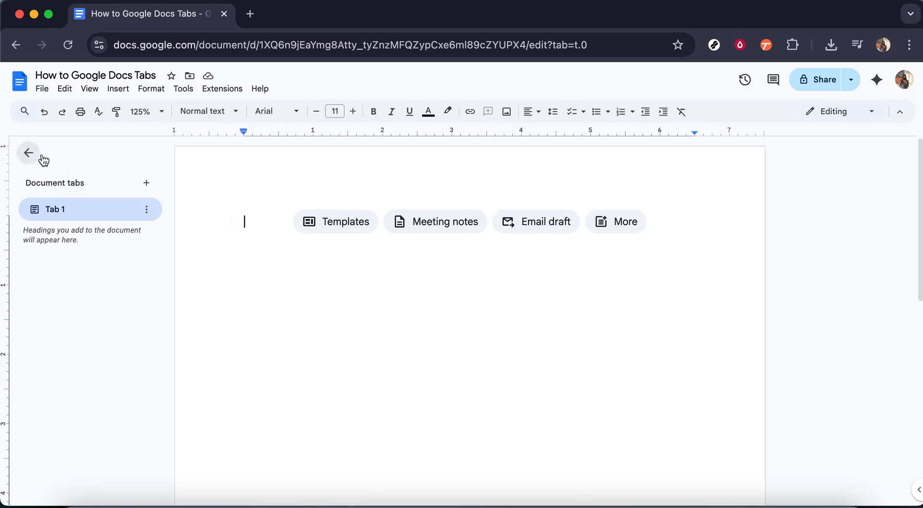
{"action": "left_click", "coordinate": [147, 184]}
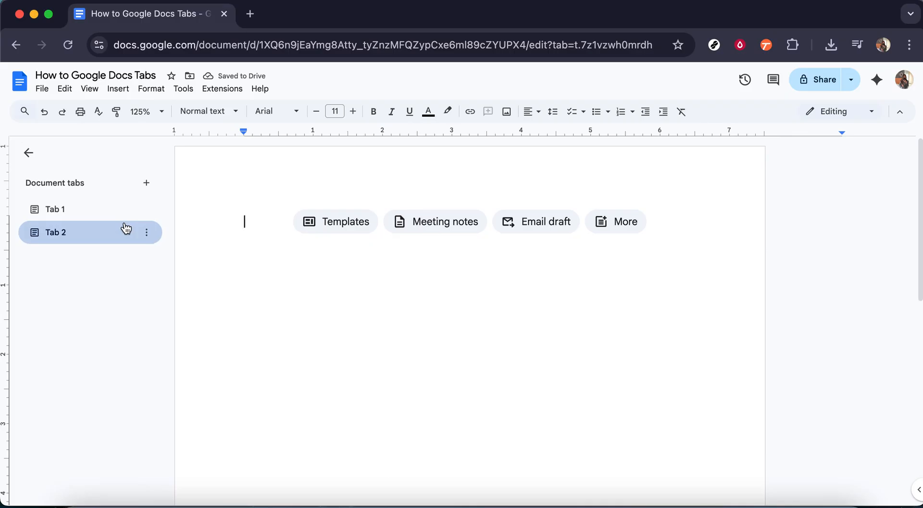
- Rename Tab 1 to 'Batch 1'
{"action": "left_click", "coordinate": [147, 210]}
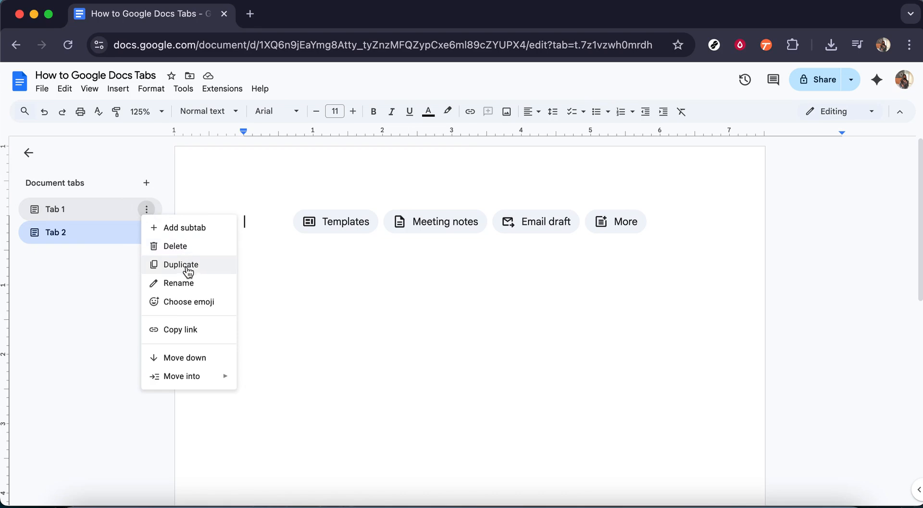
{"action": "left_click", "coordinate": [206, 286]}
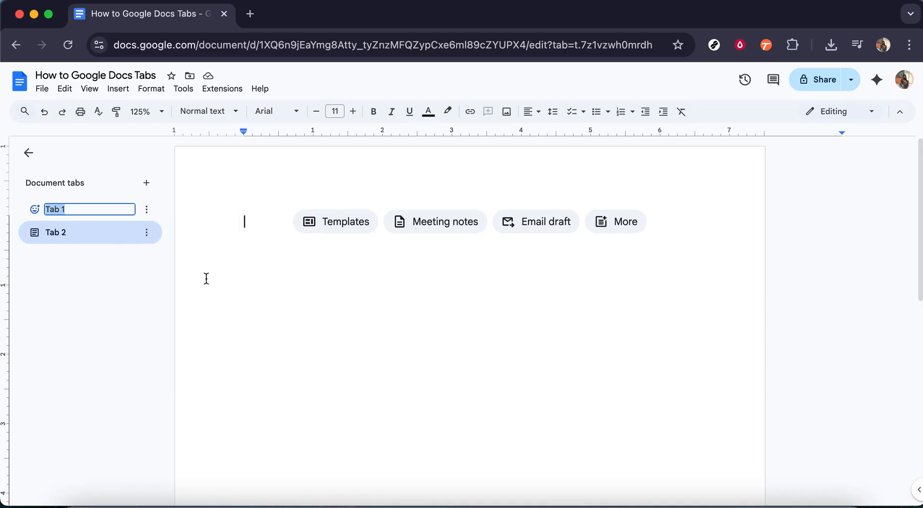
{"action": "type", "text": "Batch 1"}
{"action": "left_click", "coordinate": [142, 279]}
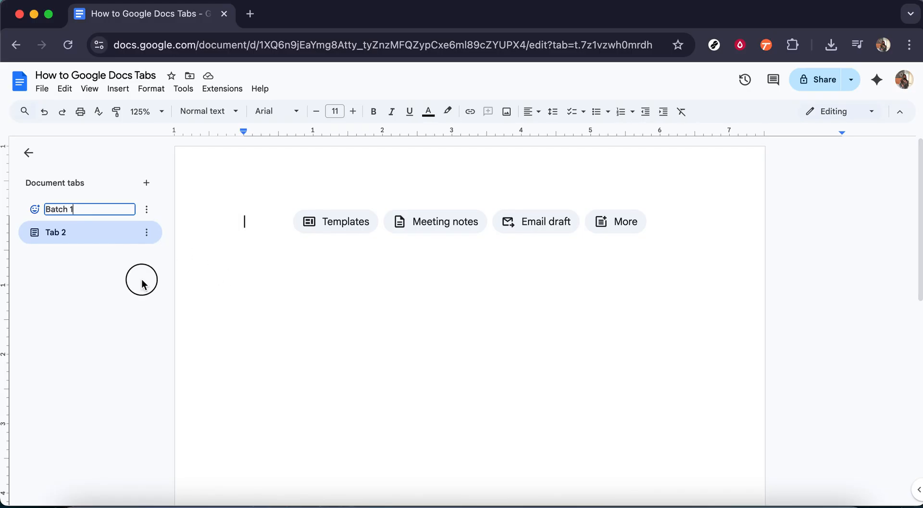
- Rename Tab 2 to 'Batch 2'
{"action": "left_click", "coordinate": [147, 232]}
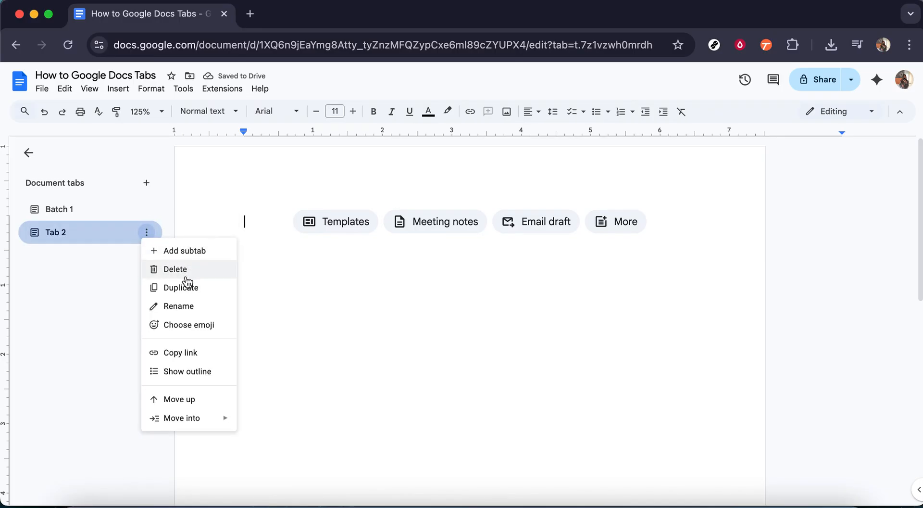
{"action": "left_click", "coordinate": [187, 311]}
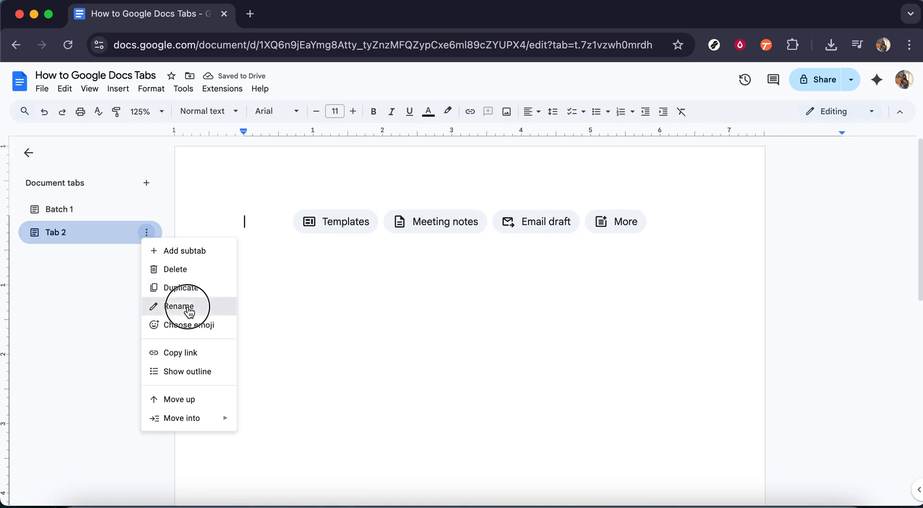
{"action": "type", "text": "Ba"}
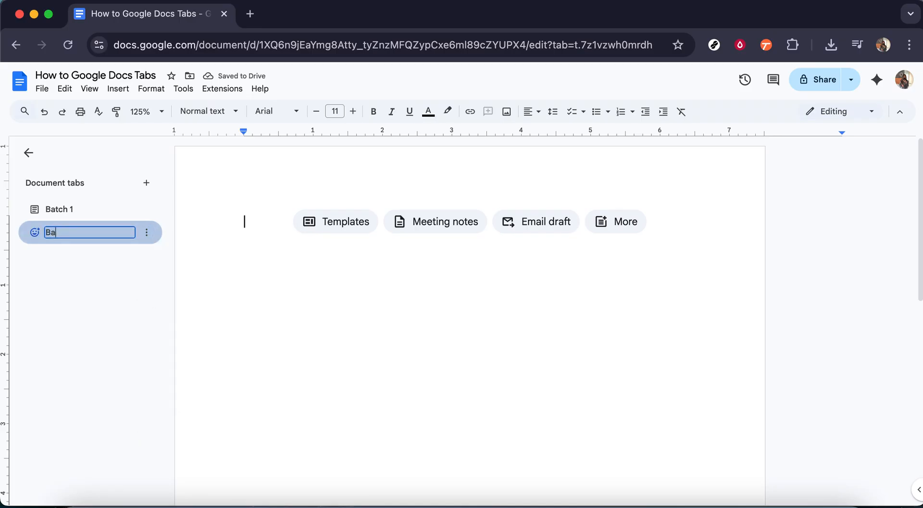
{"action": "type", "text": "tch 2"}
{"action": "key", "text": "Return"}
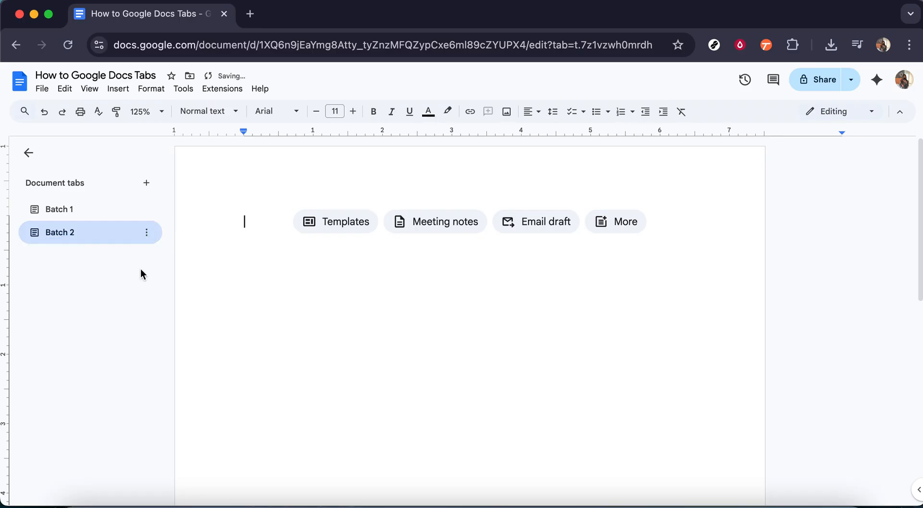
- Drag the Batch 2 tab above Batch 1 in the tabs list
{"action": "left_click_drag", "start_coordinate": [135, 236], "coordinate": [135, 202]}
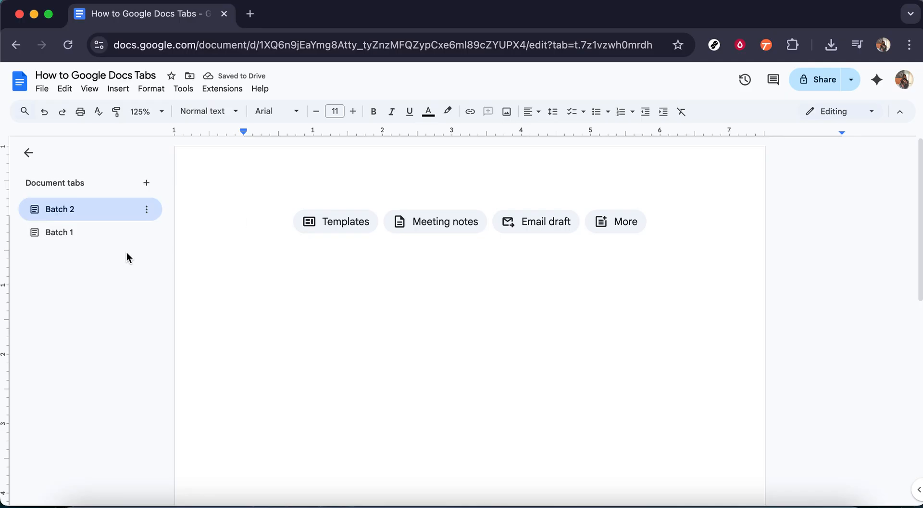
{"action": "mouse_move", "coordinate": [135, 242]}
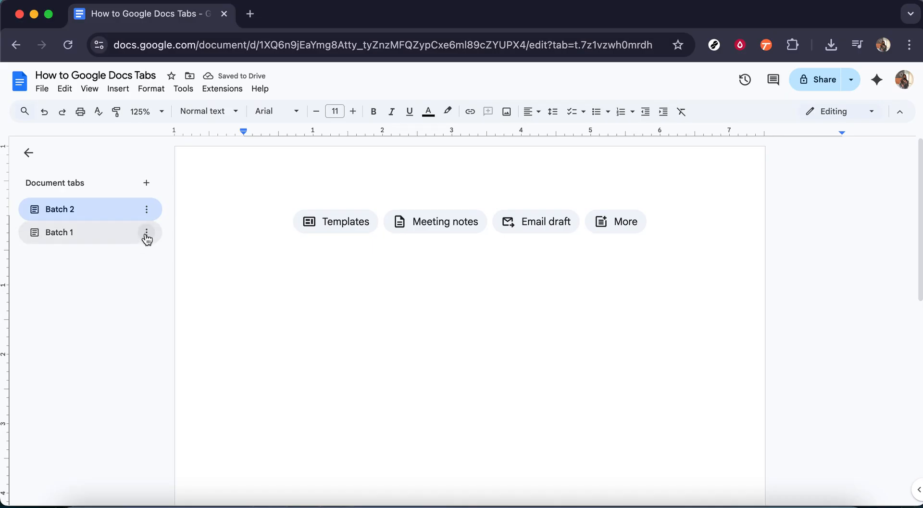
- Add a subtab under Batch 1 and rename it from Tab 3 to 'Team Members'
{"action": "left_click", "coordinate": [148, 233]}
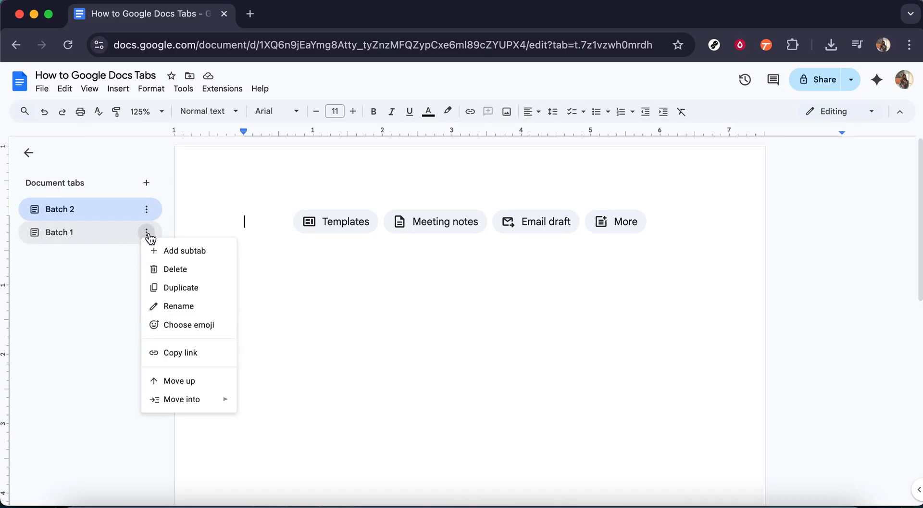
{"action": "left_click", "coordinate": [180, 252]}
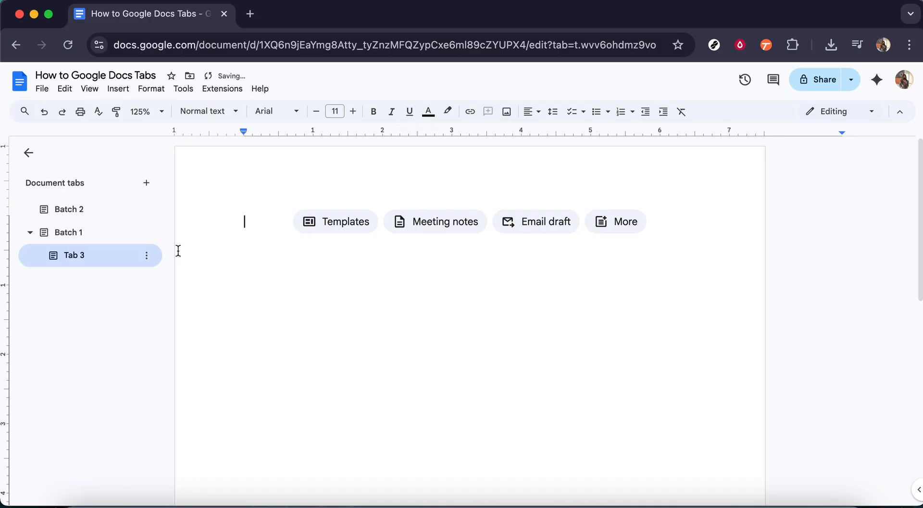
{"action": "left_click", "coordinate": [110, 255]}
{"action": "double_click", "coordinate": [110, 255]}
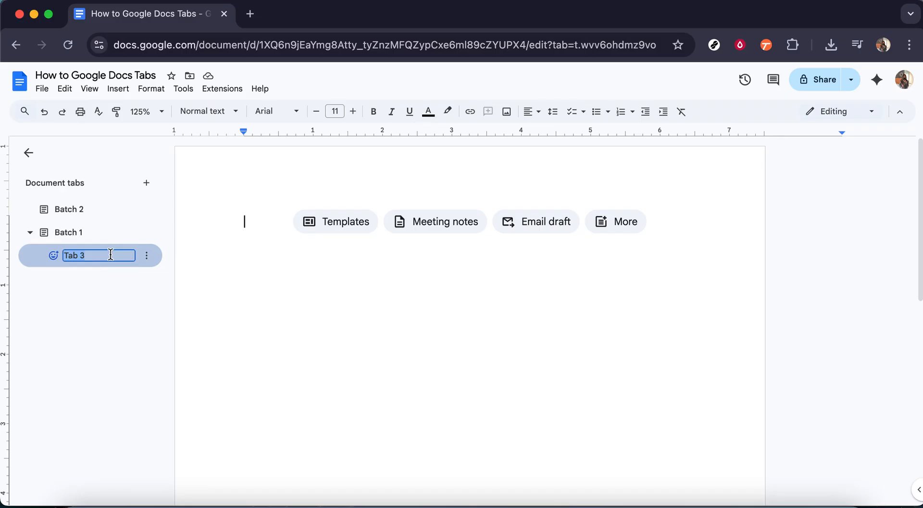
{"action": "type", "text": "Team Members"}
{"action": "key", "text": "Return"}
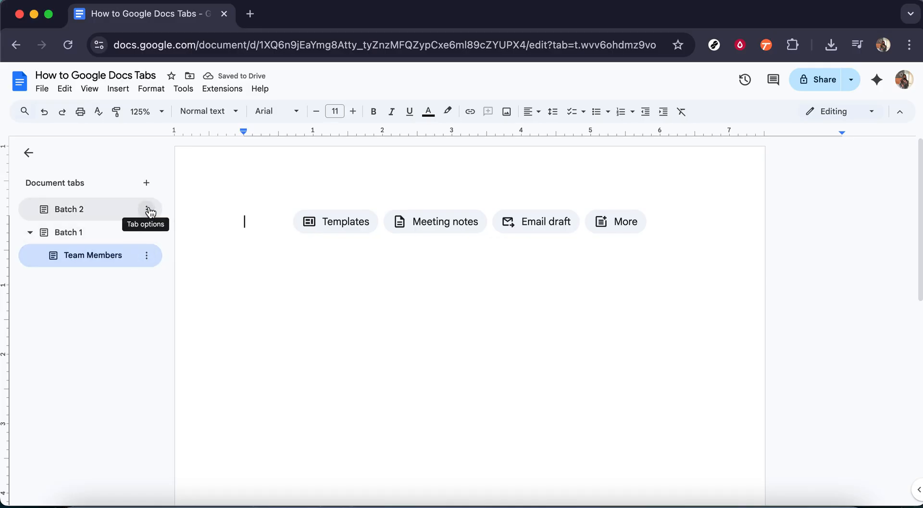
- Delete the Batch 2 tab from its options menu
{"action": "left_click", "coordinate": [148, 210]}
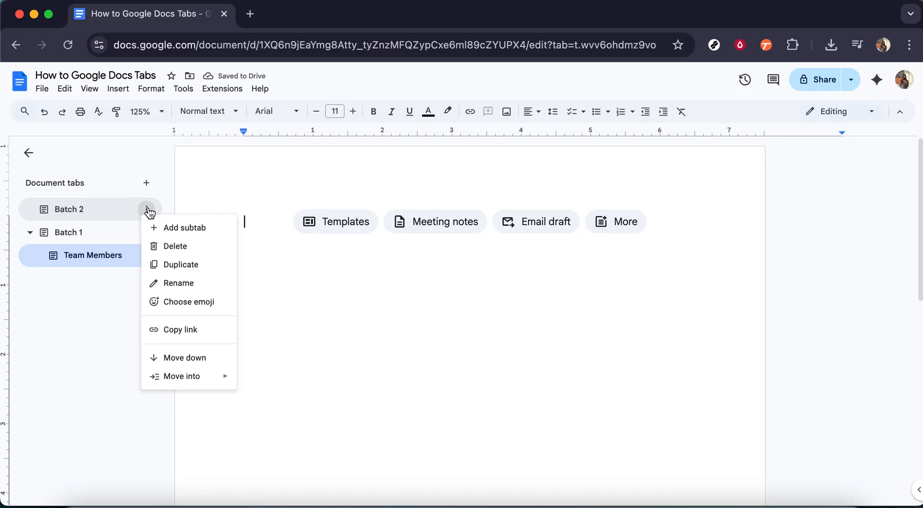
{"action": "left_click", "coordinate": [184, 247]}
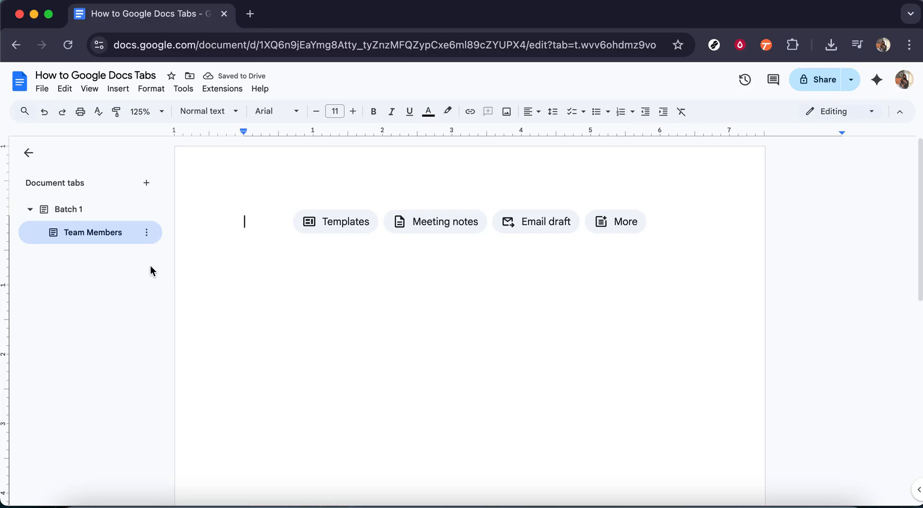
{"action": "mouse_move", "coordinate": [148, 213]}
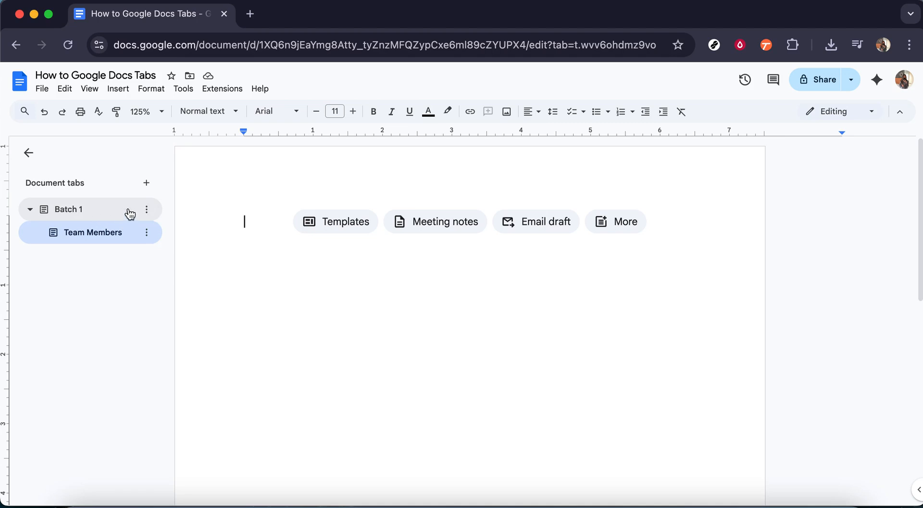
{"action": "left_click", "coordinate": [149, 213]}
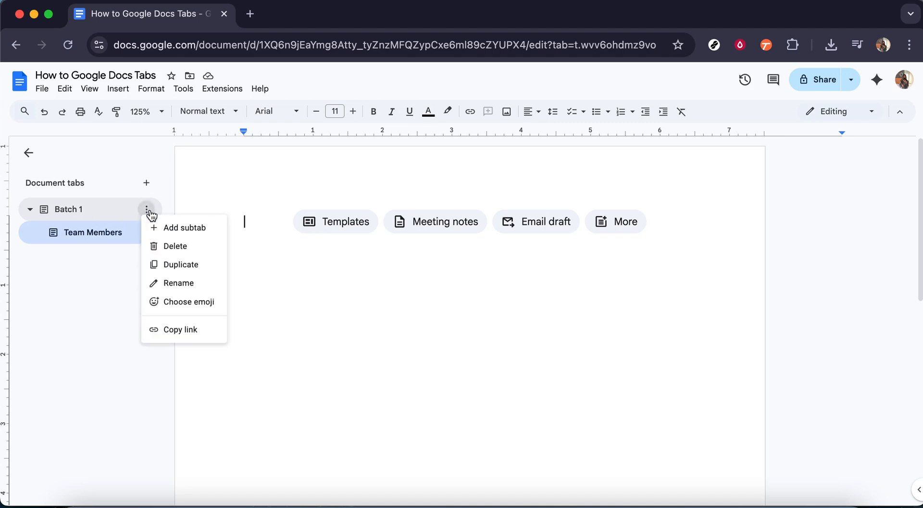
{"action": "left_click", "coordinate": [184, 329]}
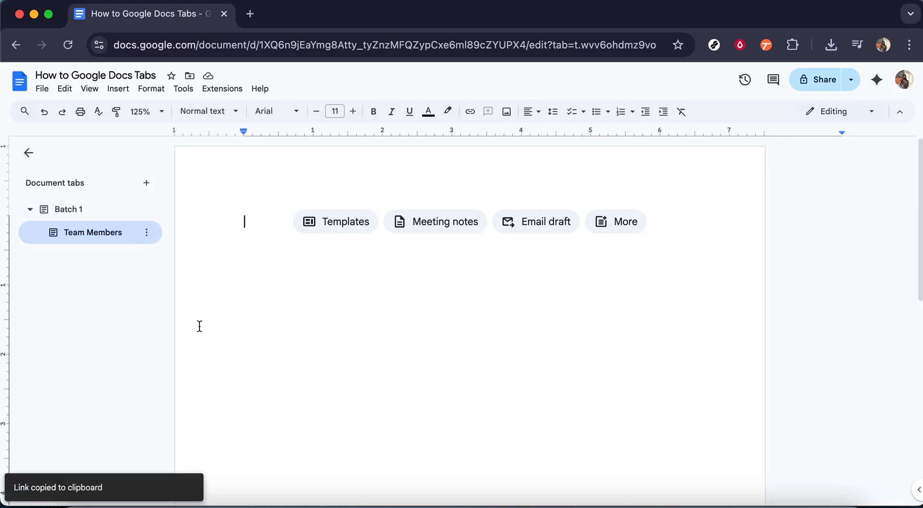
{"action": "key", "text": "super+v"}
{"action": "left_click", "coordinate": [277, 285]}
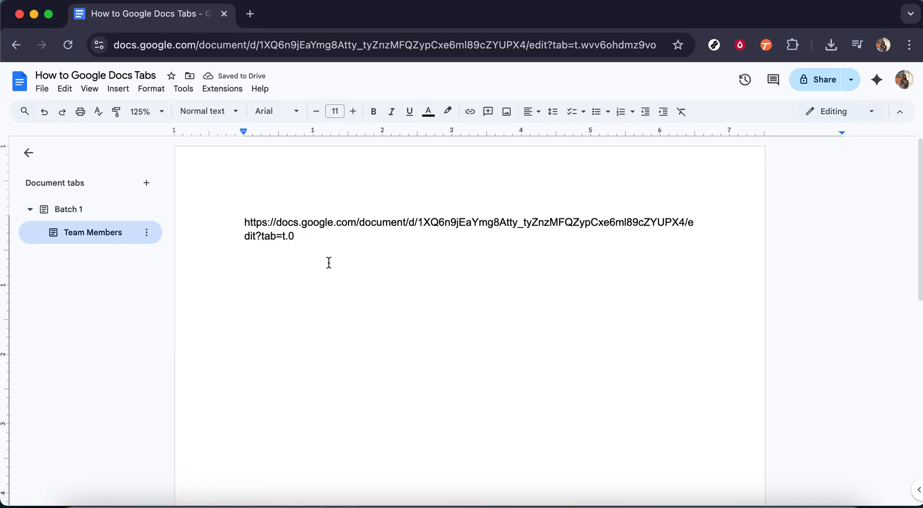
{"action": "key", "text": "super+z"}
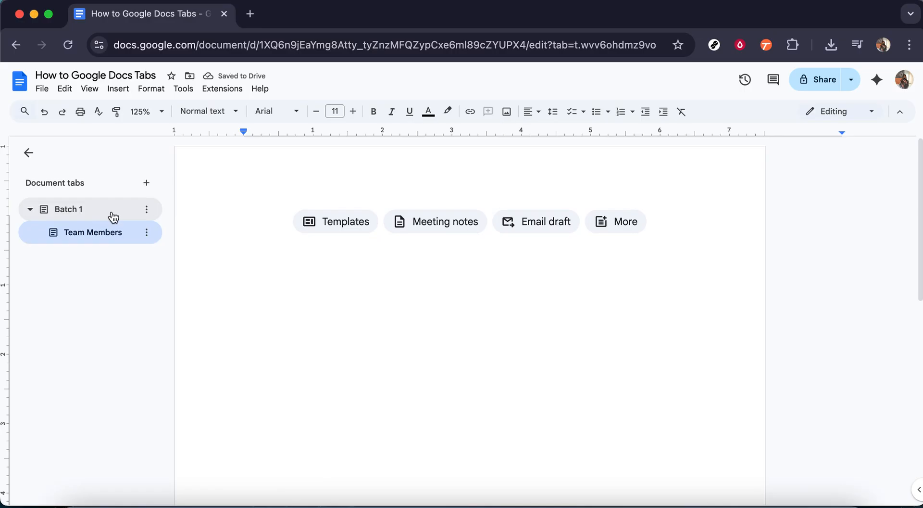
- Add six top-level tabs, Tab 3 through Tab 8, then collapse and reopen the tabs list
{"action": "left_click", "coordinate": [150, 185]}
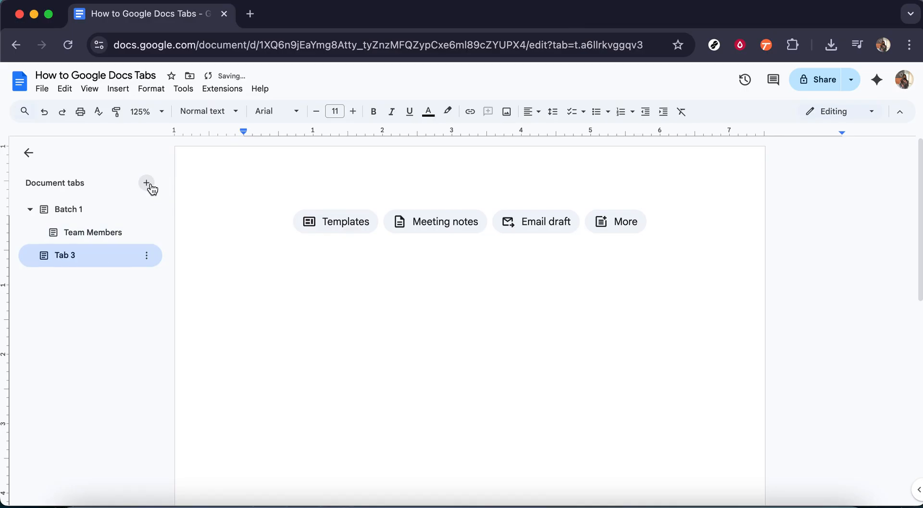
{"action": "left_click", "coordinate": [149, 185]}
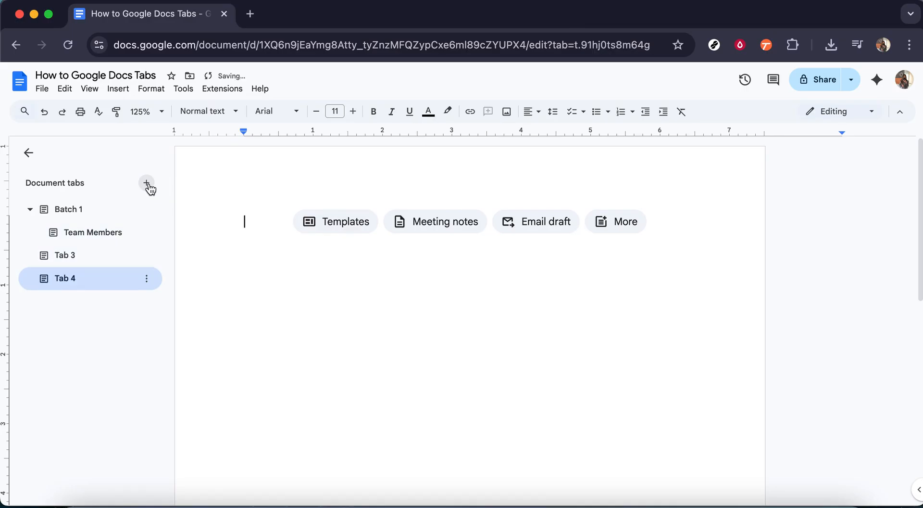
{"action": "left_click", "coordinate": [147, 184]}
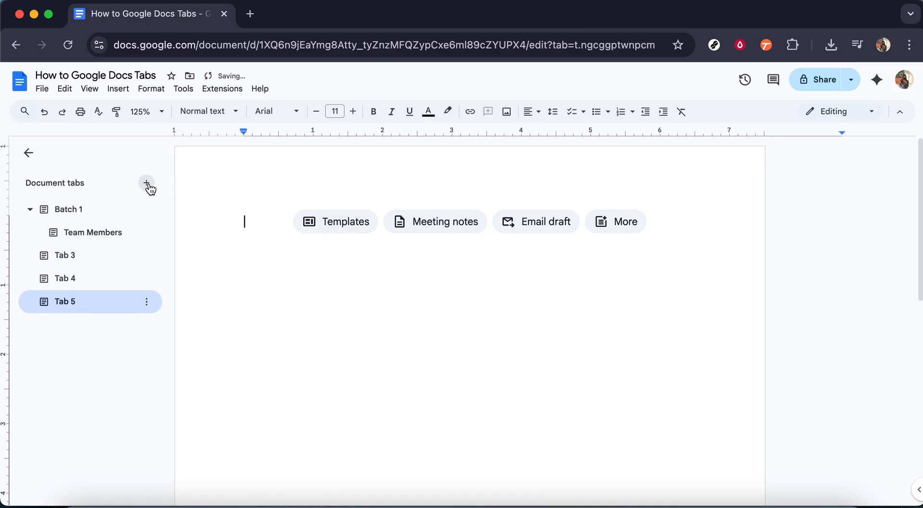
{"action": "left_click", "coordinate": [147, 183]}
{"action": "left_click", "coordinate": [147, 184]}
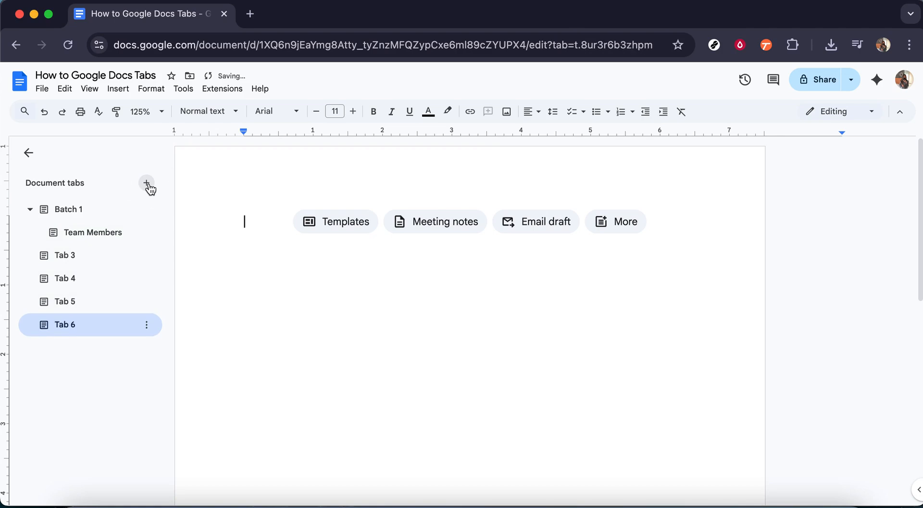
{"action": "left_click", "coordinate": [148, 183]}
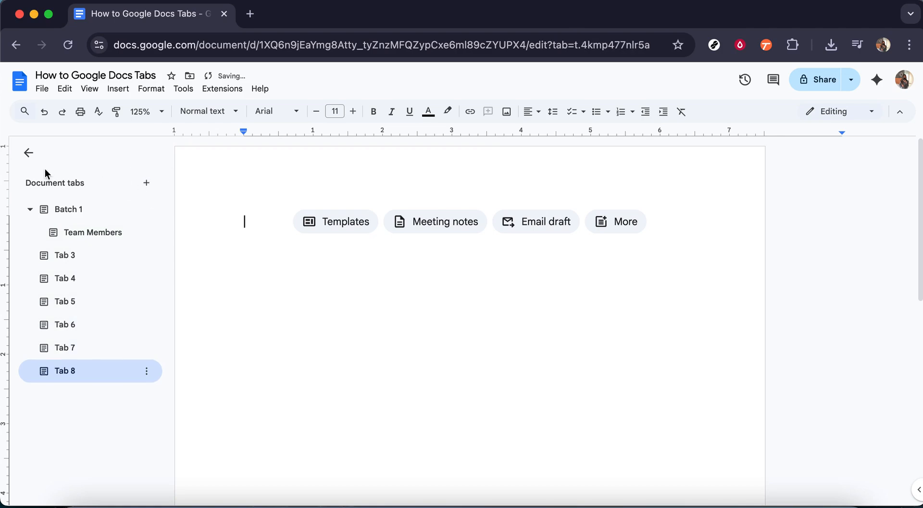
{"action": "left_click", "coordinate": [28, 152]}
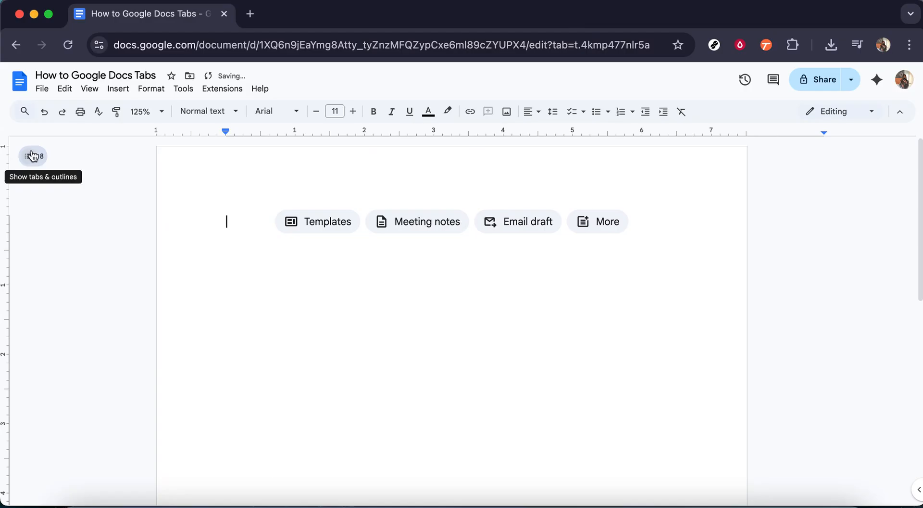
{"action": "left_click", "coordinate": [31, 155]}
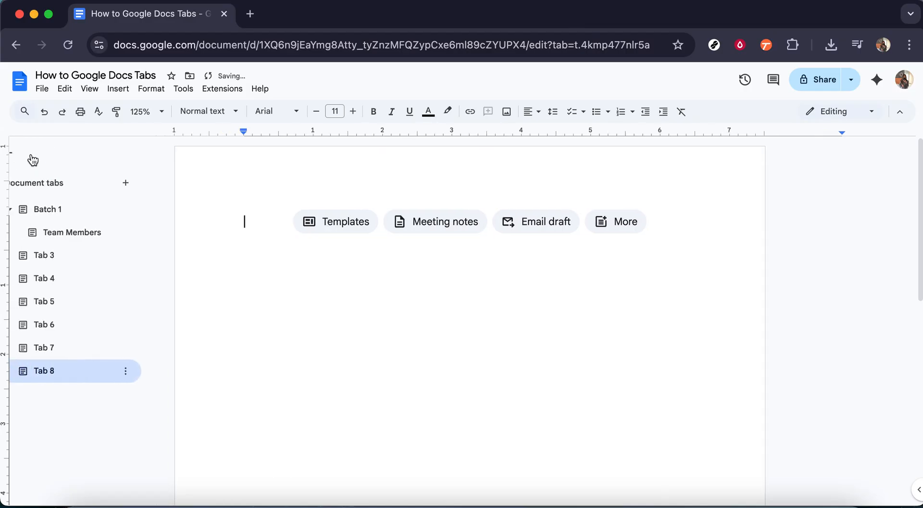